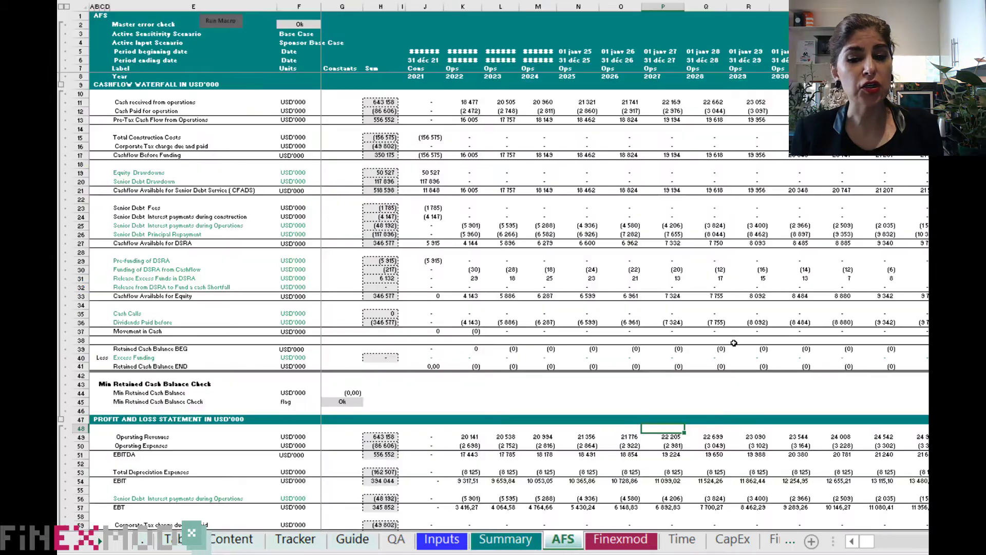
Examine the cashflow waterfall and the profit and loss statement on the AFS sheet
{"action": "scroll", "coordinate": [734, 343], "scroll_direction": "down", "scroll_amount": 4}
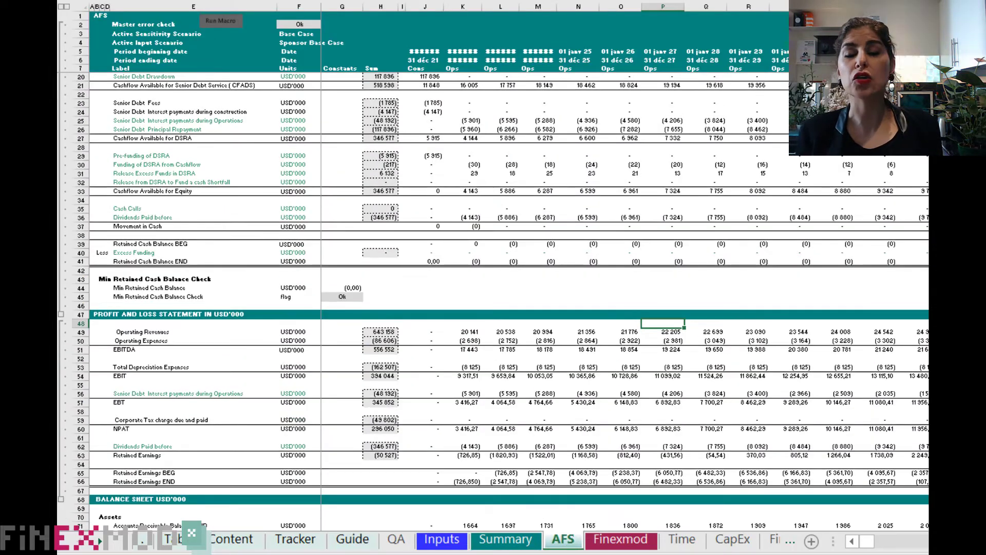
{"action": "scroll", "coordinate": [727, 370], "scroll_direction": "up", "scroll_amount": 5, "text": "ctrl"}
{"action": "scroll", "coordinate": [727, 370], "scroll_direction": "up", "scroll_amount": 4}
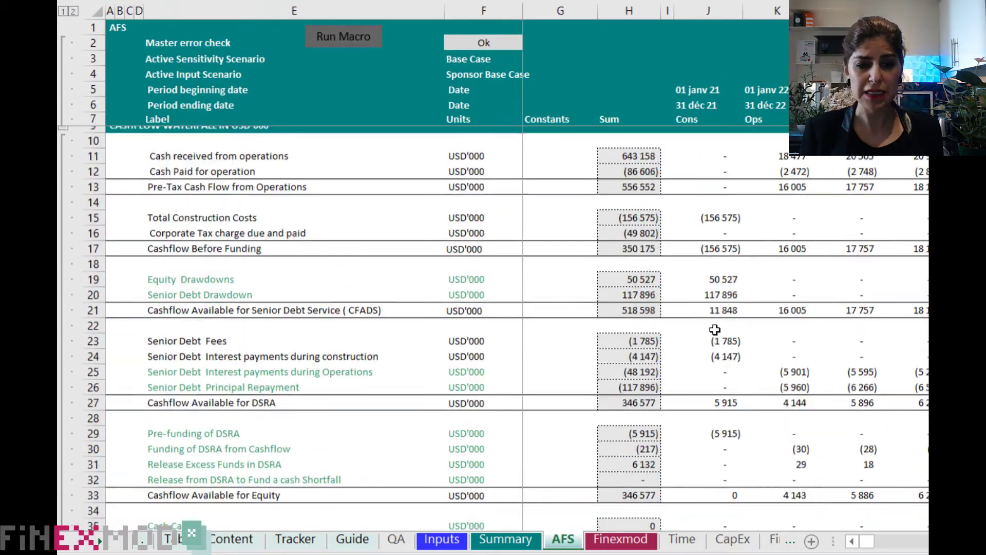
Look through the Time, CapEx, Financing, Rev&OpEx and Return&Ratios sheets of the financial model
{"action": "left_click", "coordinate": [99, 541]}
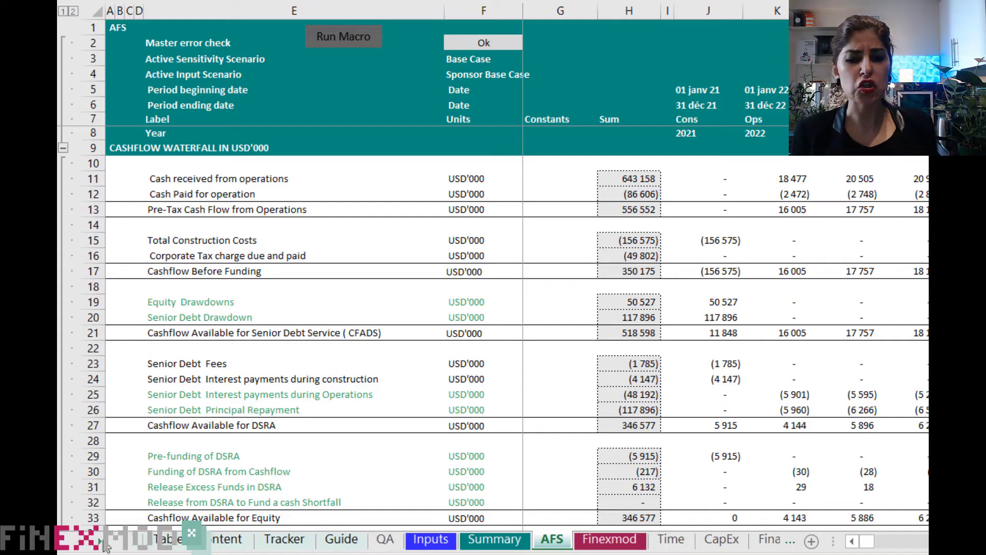
{"action": "left_click", "coordinate": [99, 541]}
{"action": "left_click", "coordinate": [99, 541]}
{"action": "left_click", "coordinate": [100, 541]}
{"action": "left_click", "coordinate": [436, 542]}
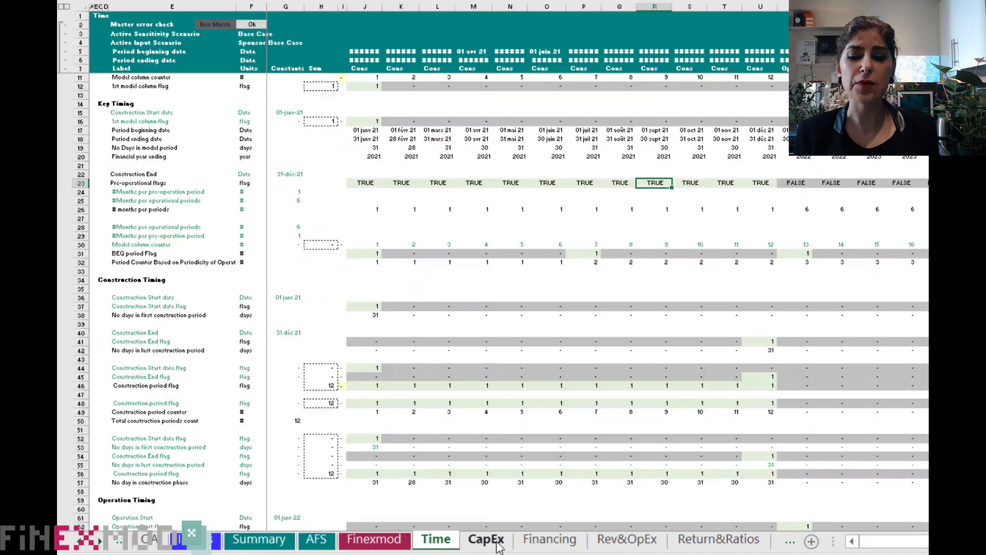
{"action": "left_click", "coordinate": [493, 542]}
{"action": "left_click", "coordinate": [557, 543]}
{"action": "left_click", "coordinate": [626, 541]}
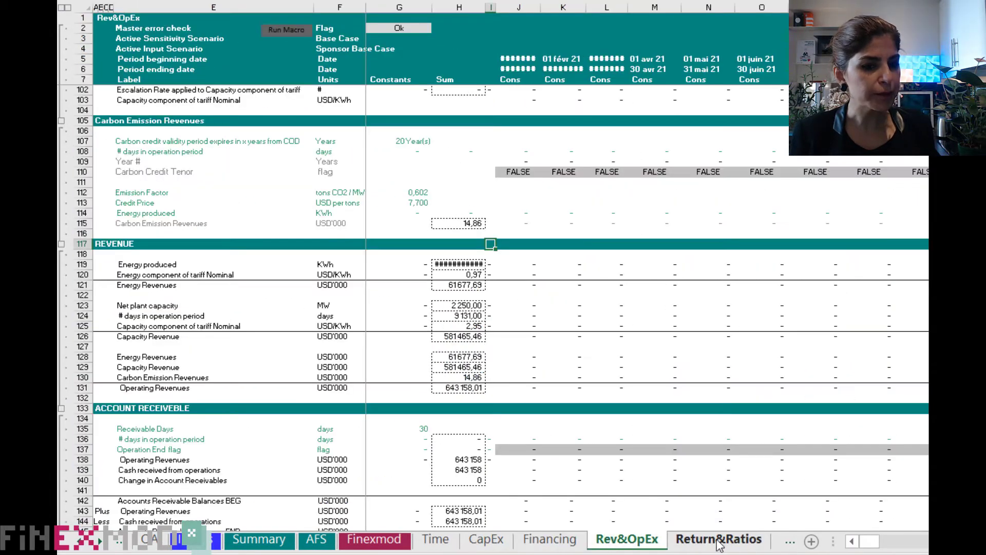
{"action": "left_click", "coordinate": [720, 542]}
{"action": "scroll", "coordinate": [740, 349], "scroll_direction": "up", "scroll_amount": 7}
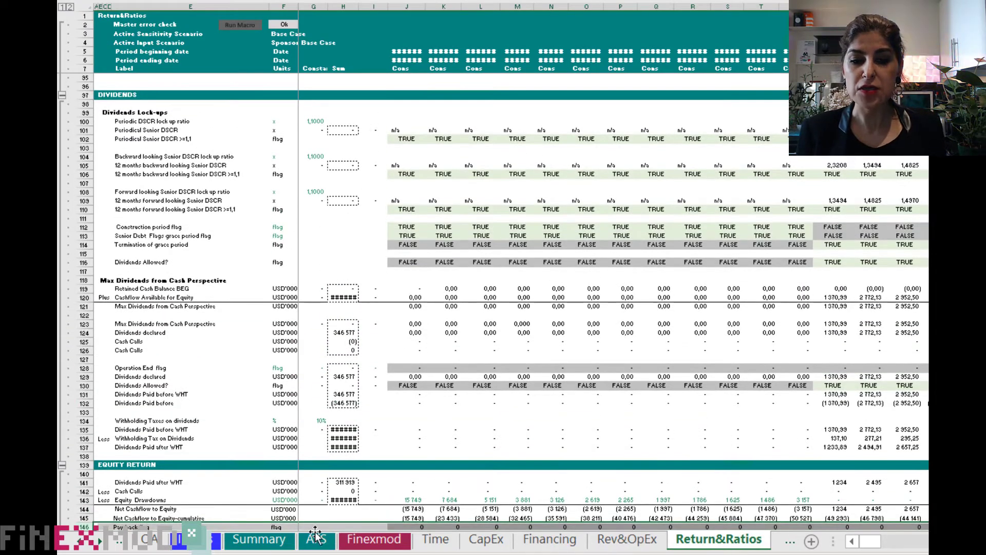
Examine the construction, debt, reserve account, financial statement, covenant and macro checks on the Checks sheet
{"action": "left_click", "coordinate": [99, 541]}
{"action": "left_click", "coordinate": [99, 544]}
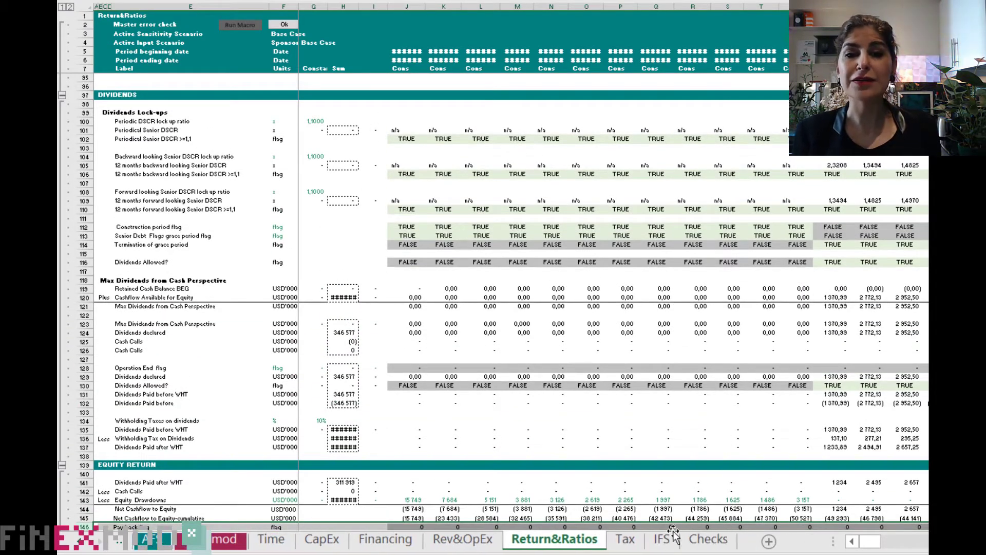
{"action": "left_click", "coordinate": [705, 539]}
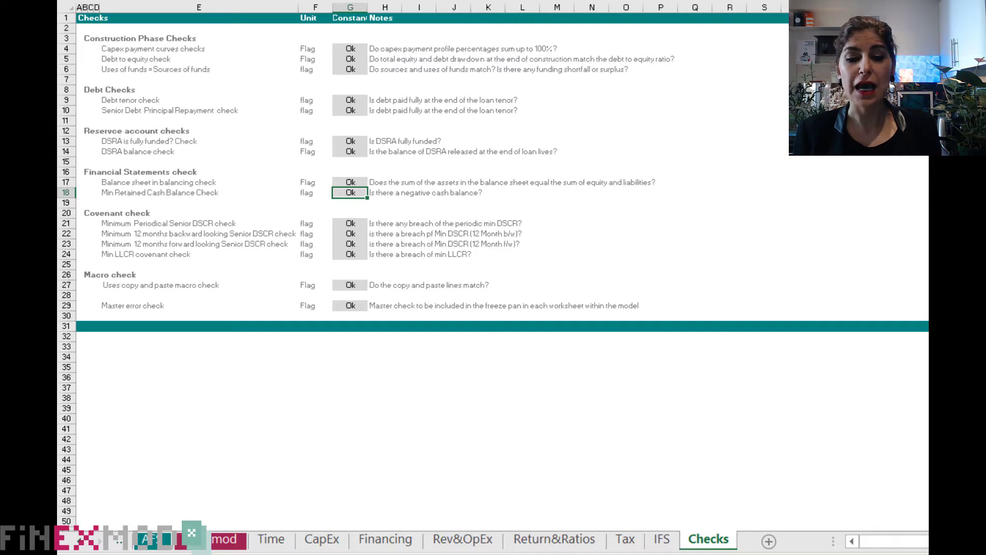
{"action": "scroll", "coordinate": [916, 327], "scroll_direction": "up", "scroll_amount": 2}
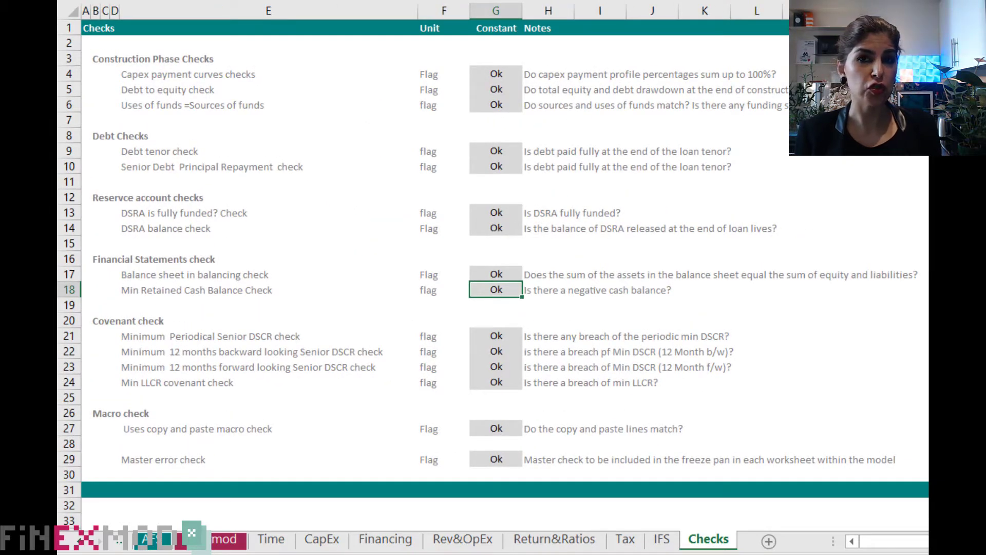
{"action": "left_click", "coordinate": [77, 548]}
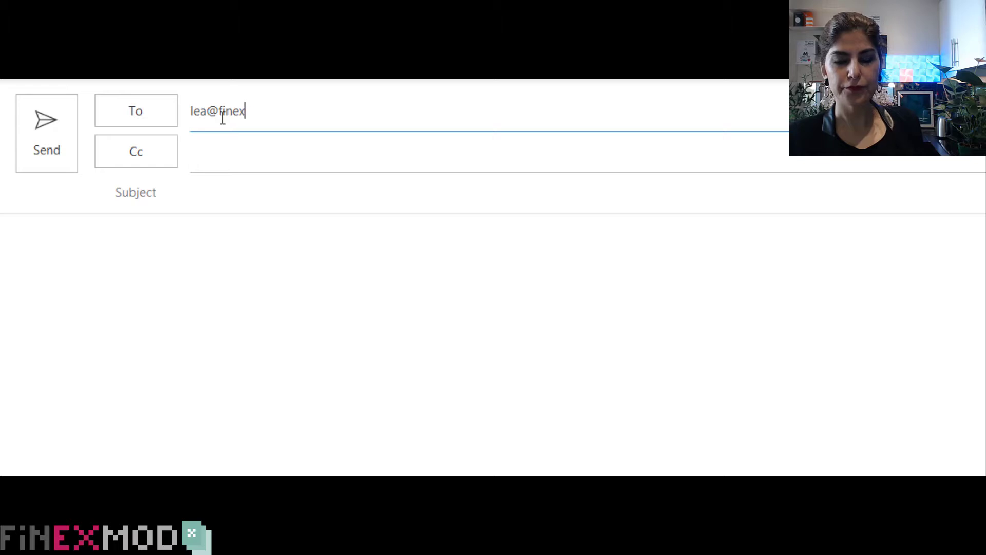
In a new e-mail, enter the recipient's address and the subject "Baran Financial model Preliminary Review and extract from FMv01"
{"action": "type", "text": "mod.com"}
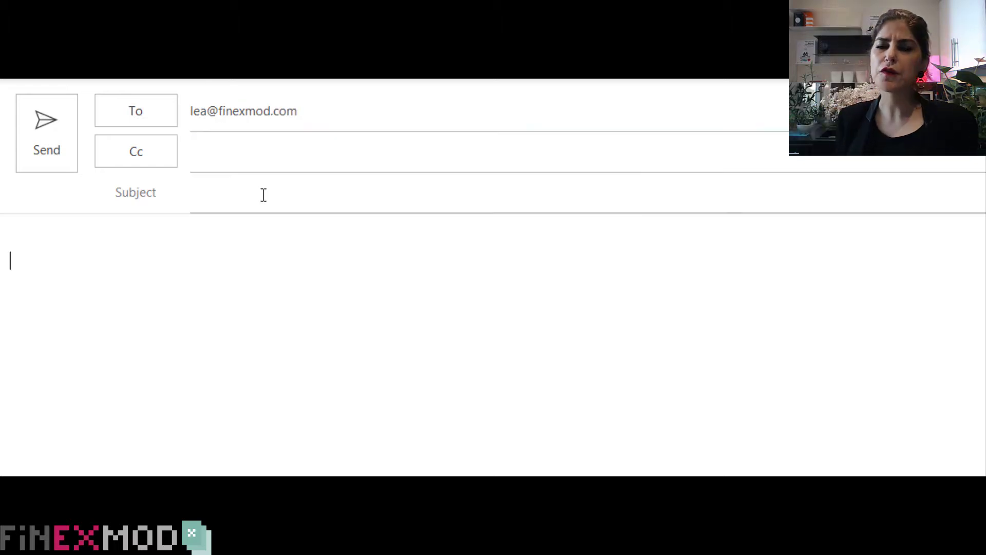
{"action": "left_click", "coordinate": [258, 189]}
{"action": "type", "text": "Baram"}
{"action": "key", "text": "BackSpace"}
{"action": "type", "text": "n Financial model"}
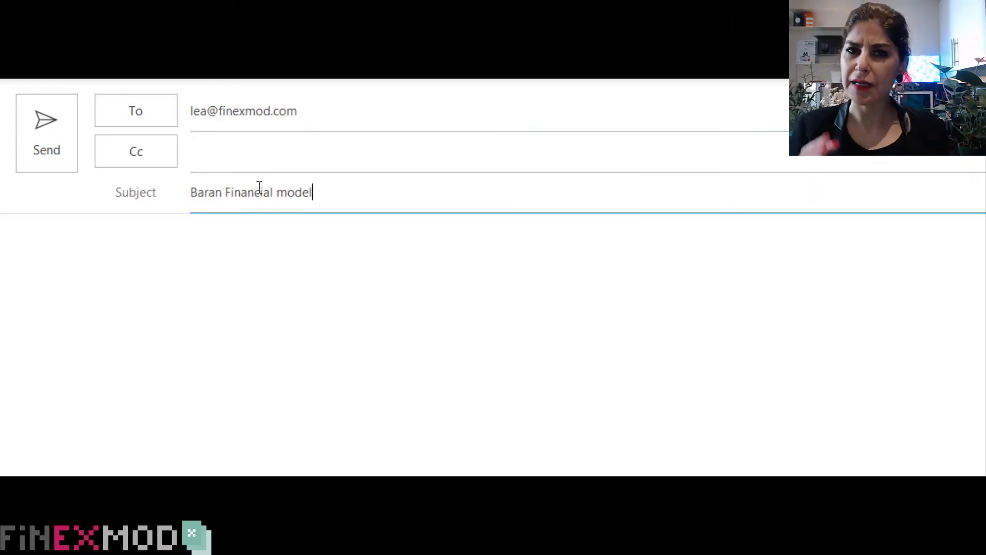
{"action": "type", "text": " Preliminary Review and extract from FMv01"}
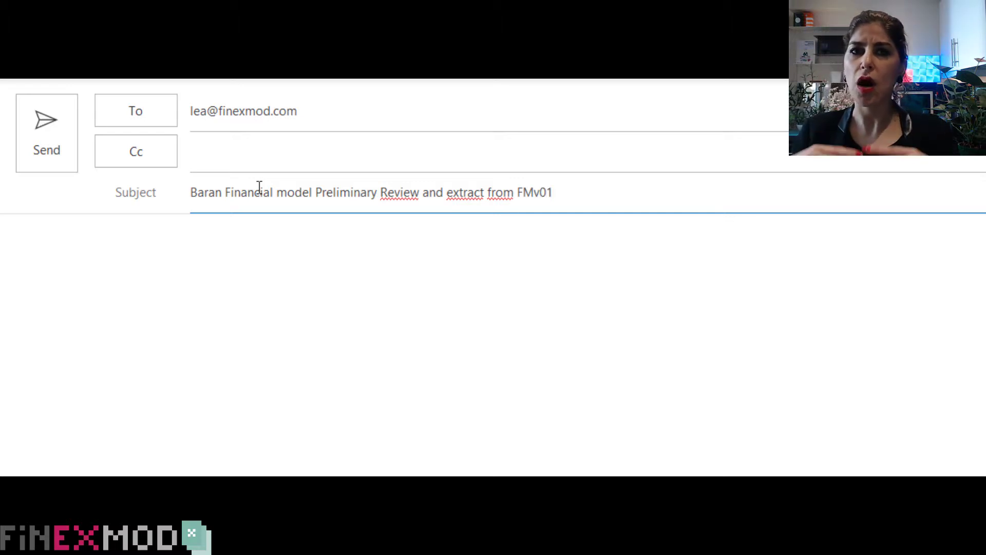
Begin the message body with a greeting to the recipient and the line "I hope you are doing fine."
{"action": "left_click", "coordinate": [97, 286]}
{"action": "type", "text": "D"}
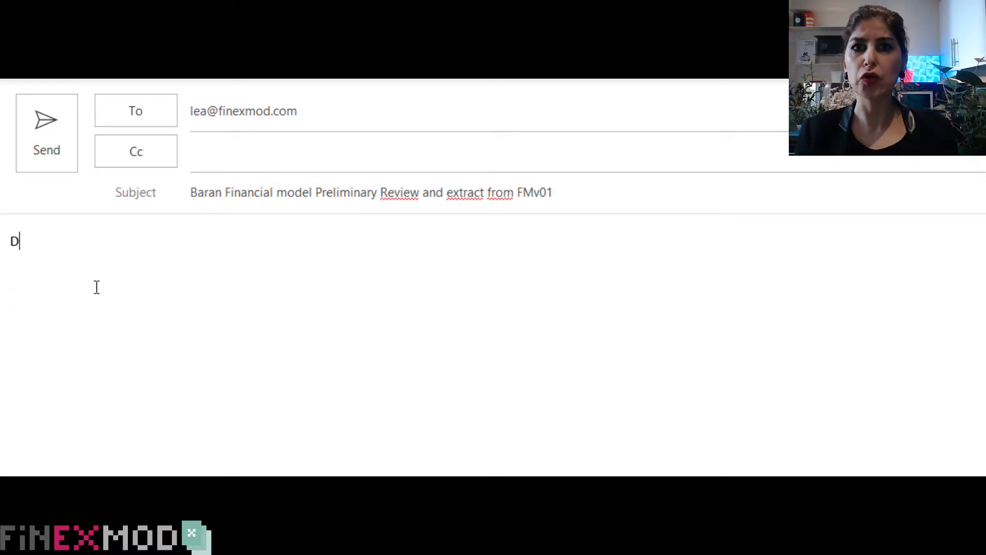
{"action": "type", "text": "ear Lea,  I hope you are doing fir"}
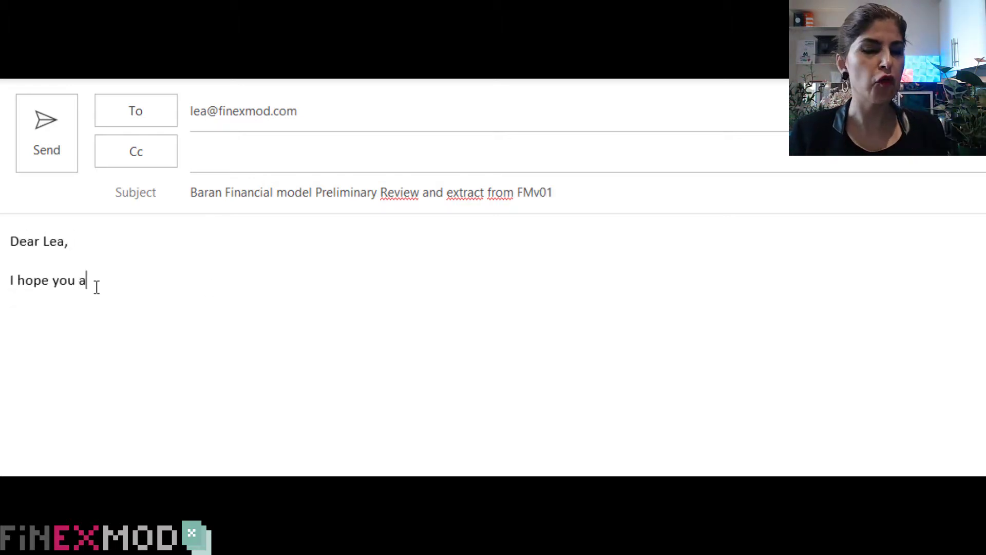
{"action": "key", "text": "Return"}
Write "I had a quick look at the model and my first impression is that it's a standard model" as a new paragraph
{"action": "type", "text": "I had"}
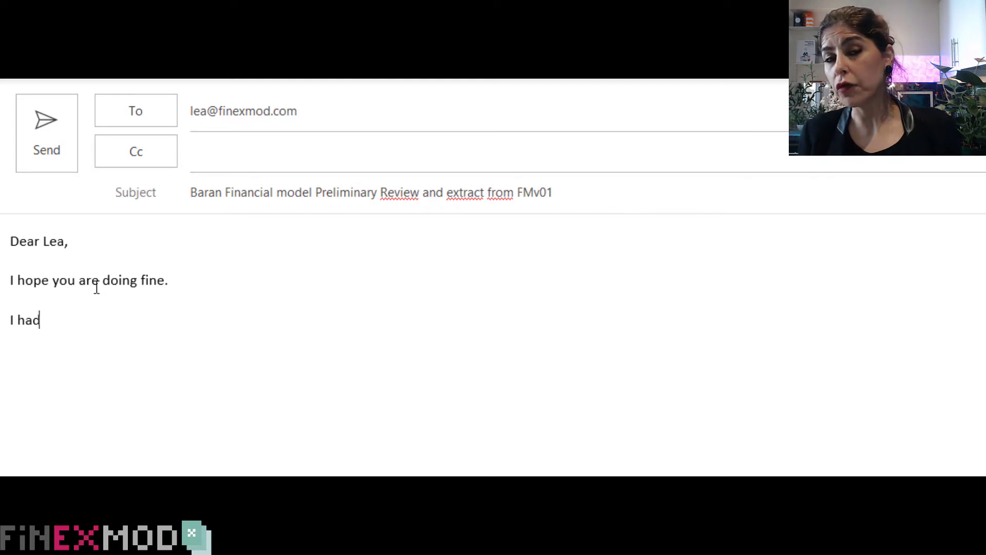
{"action": "type", "text": " a w"}
{"action": "key", "text": "BackSpace"}
{"action": "type", "text": "quick look at"}
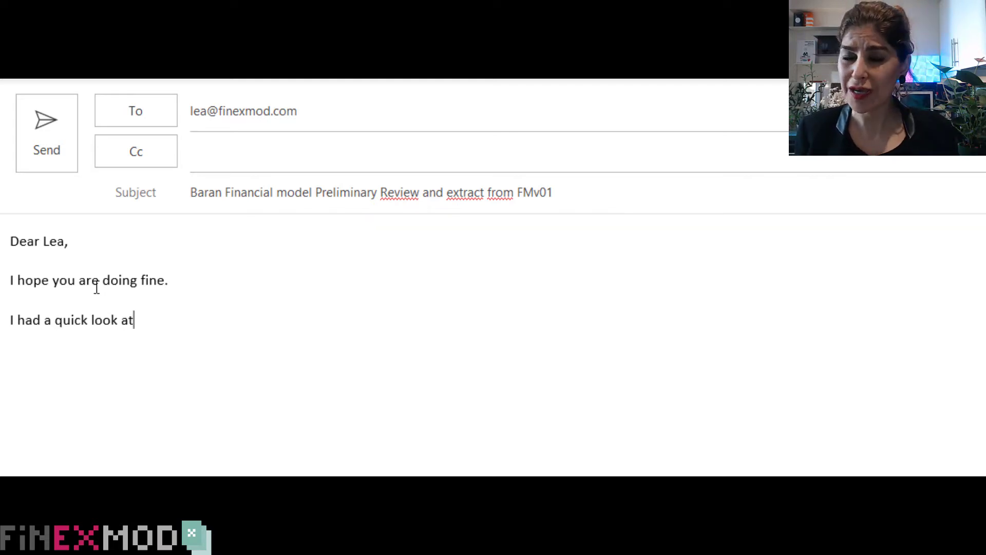
{"action": "type", "text": " the model and my first impression is thet i"}
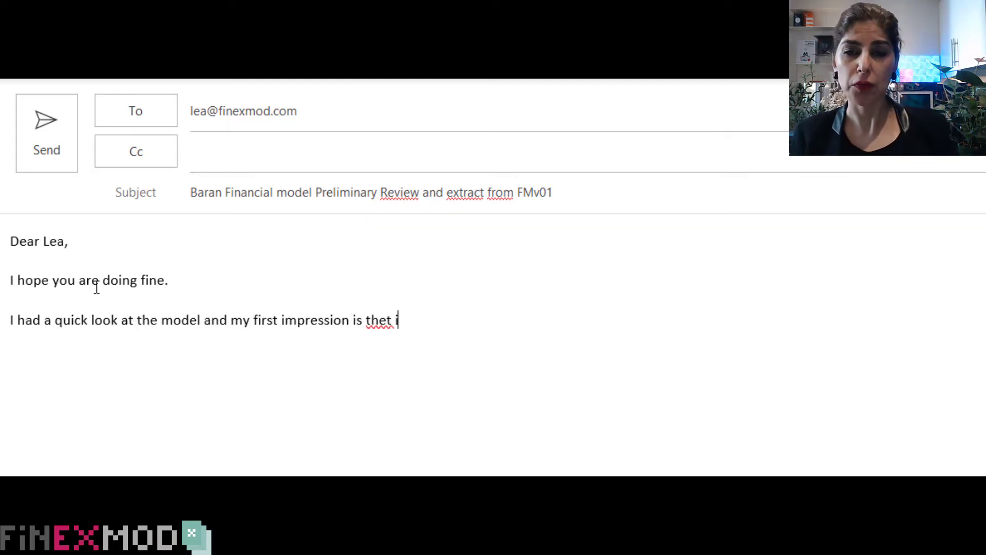
{"action": "type", "text": "t's a standard model"}
Correct the misspelled word "that" in the first-impression sentence and end the sentence with a period
{"action": "left_click", "coordinate": [386, 319]}
{"action": "key", "text": "BackSpace"}
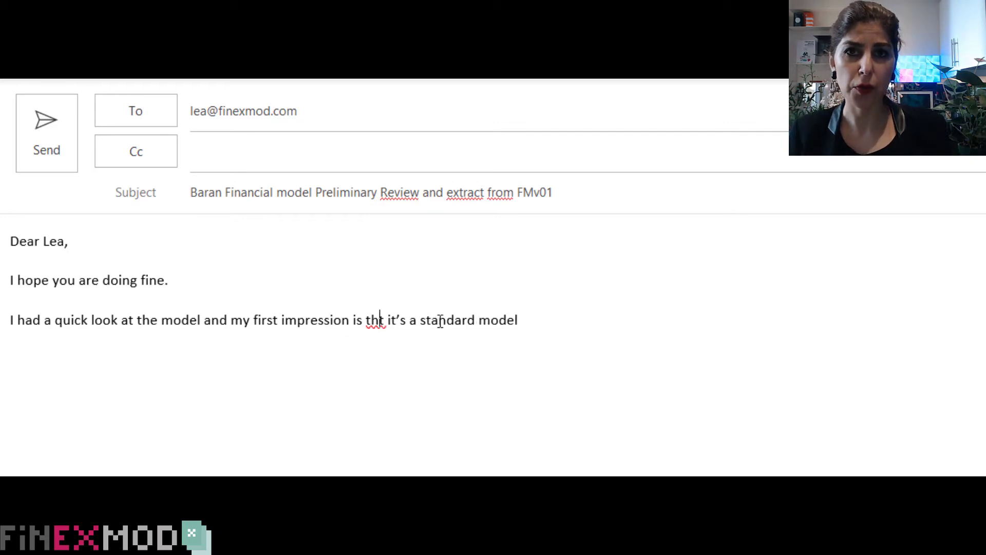
{"action": "type", "text": "a"}
{"action": "key", "text": "BackSpace"}
{"action": "type", "text": "q"}
{"action": "key", "text": "BackSpace"}
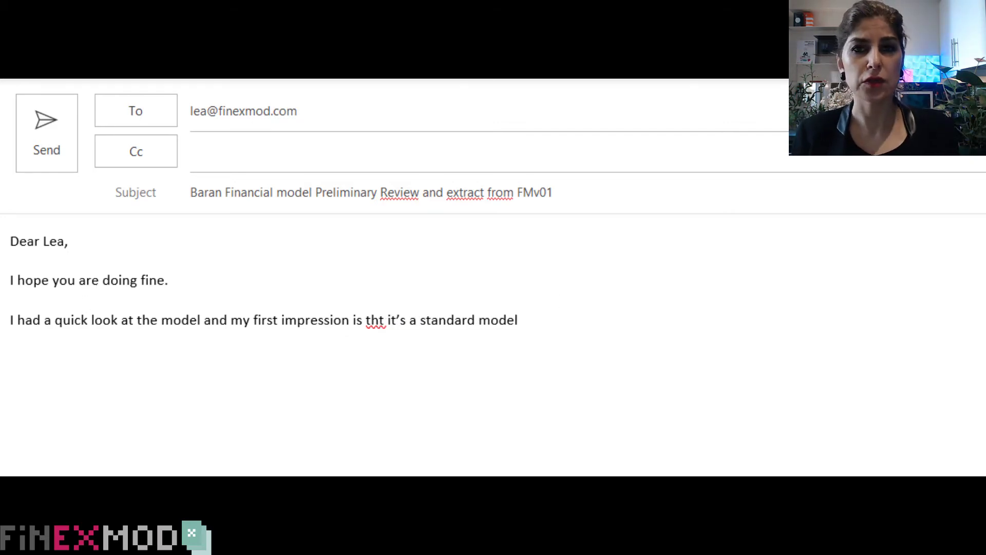
{"action": "type", "text": "a"}
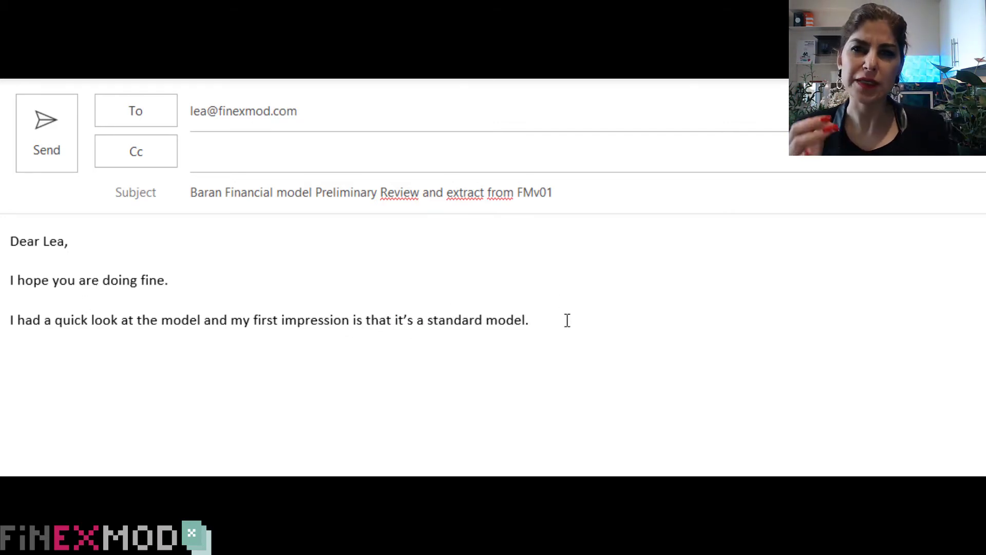
Add the text "However, I will need more time to do an overall check and define our own base case. For now and for"
{"action": "type", "text": "However,"}
{"action": "key", "text": "Return"}
{"action": "type", "text": "I will need more time do "}
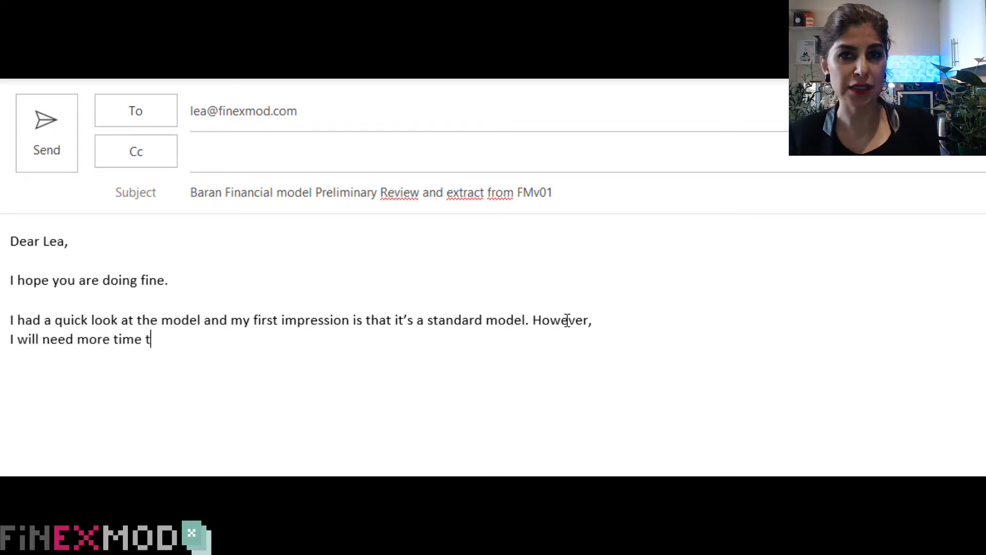
{"action": "type", "text": "o do an overall check and define "}
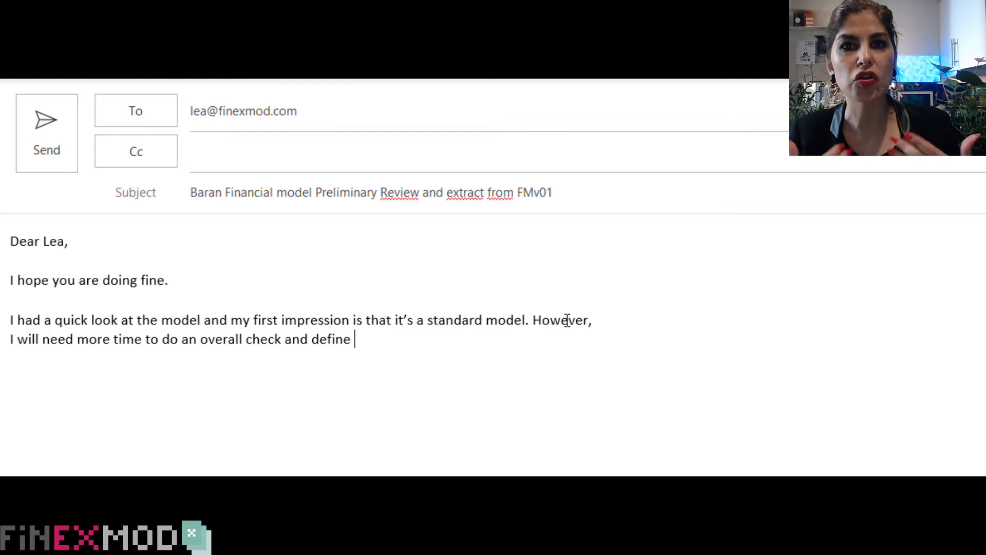
{"action": "type", "text": "our own base cas"}
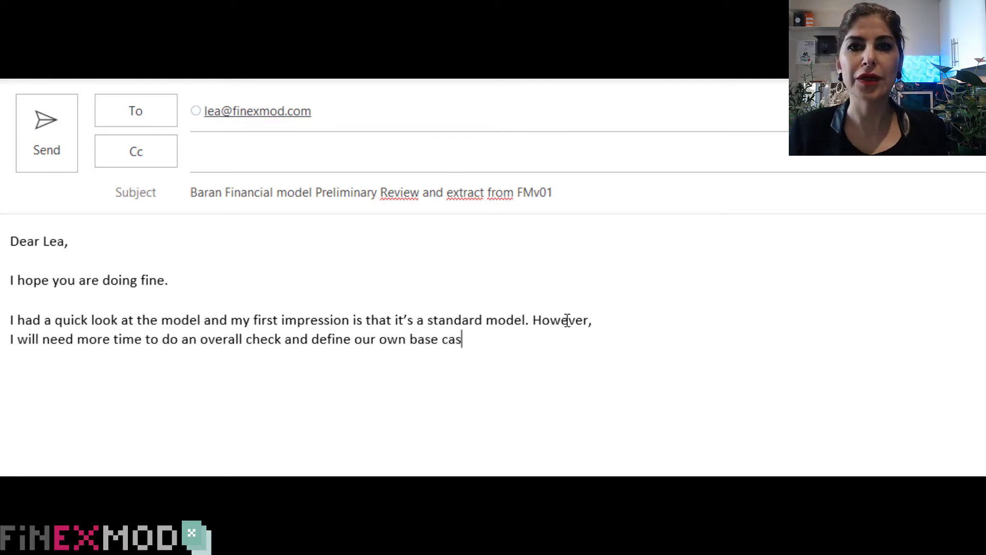
{"action": "type", "text": "e. For now and for"}
{"action": "key", "text": "Return"}
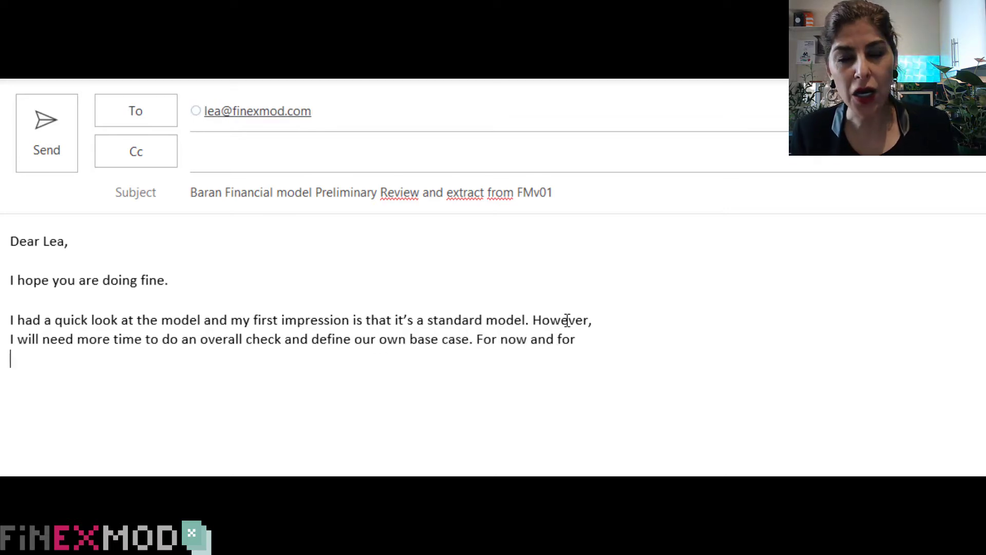
Continue the paragraph with "The purpose of the teaser, please see attached a documents containing the information you requested"
{"action": "type", "text": "The purpose of the teaser, "}
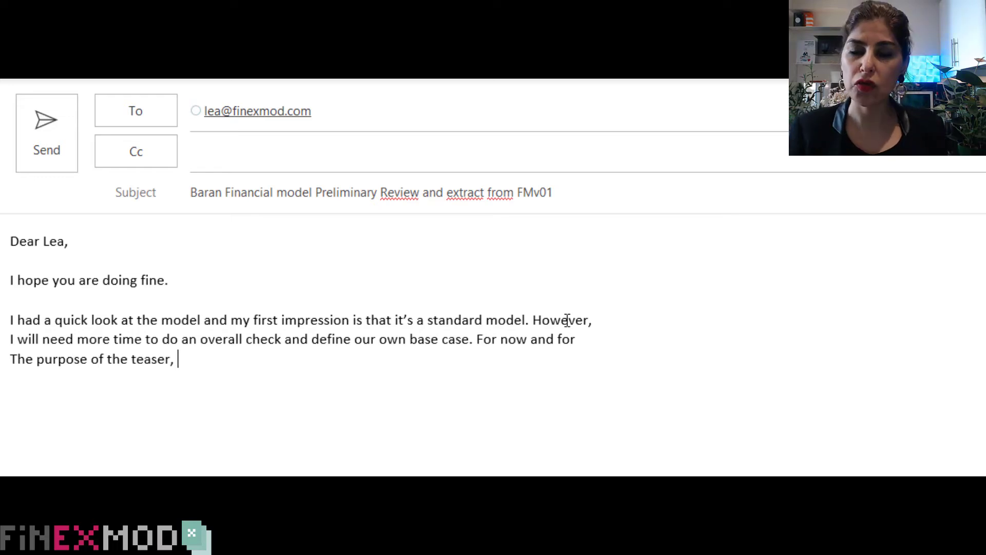
{"action": "type", "text": "please see attached a documents con"}
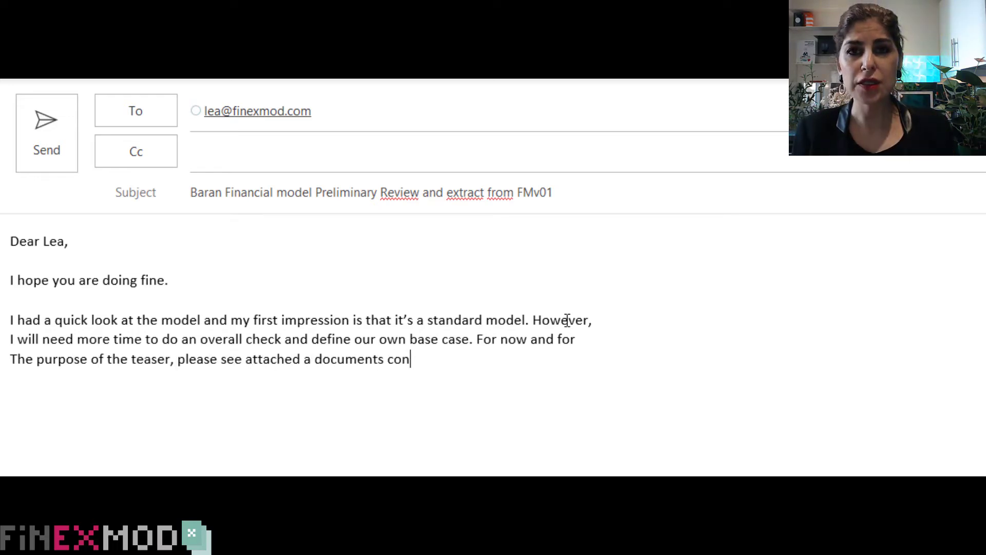
{"action": "type", "text": "taining the information you requested"}
{"action": "key", "text": "Return"}
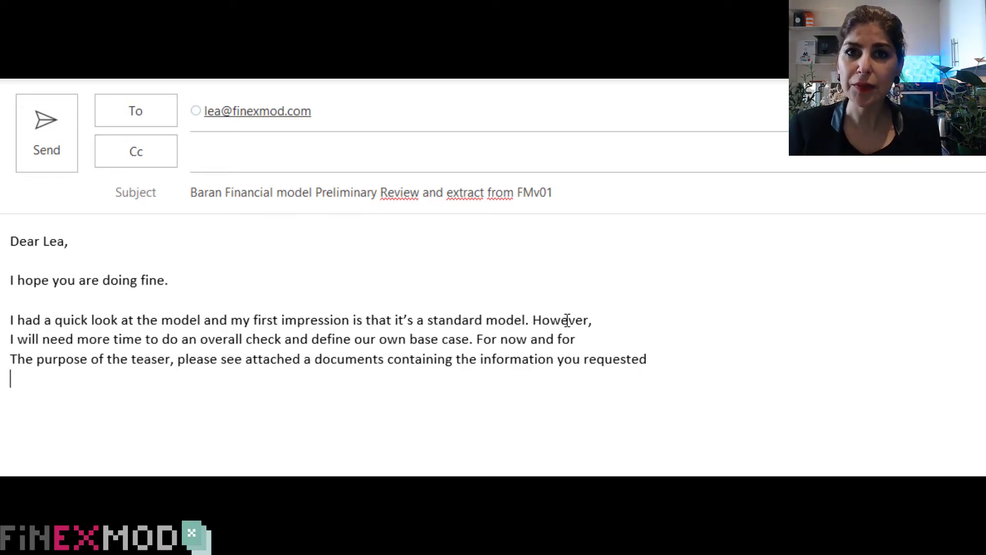
Finish the paragraph with "And below is a snapshot of the tables from the document and FM."
{"action": "type", "text": "And below is a snapshot of "}
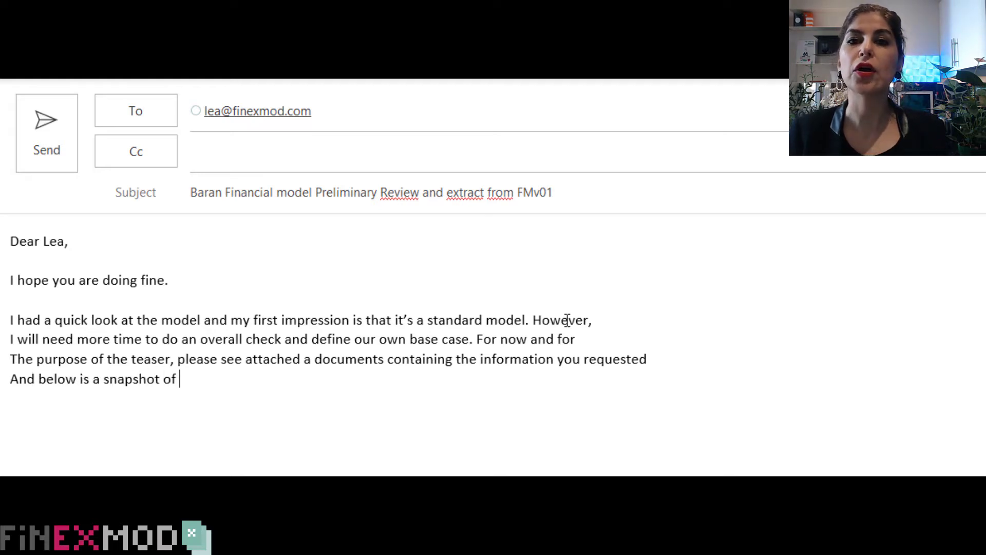
{"action": "type", "text": "the tables from the d"}
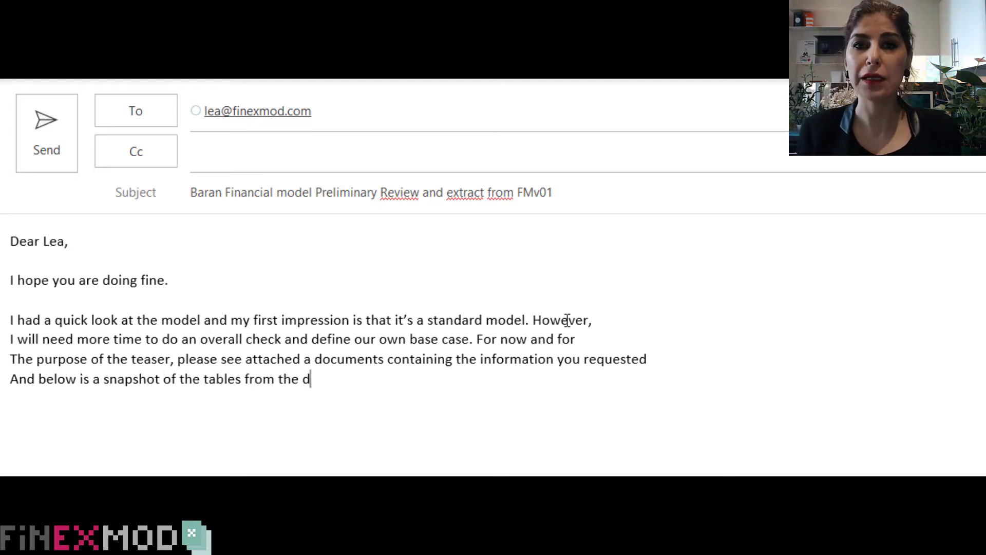
{"action": "type", "text": "ocument and FM."}
{"action": "key", "text": "Return"}
{"action": "key", "text": "Return"}
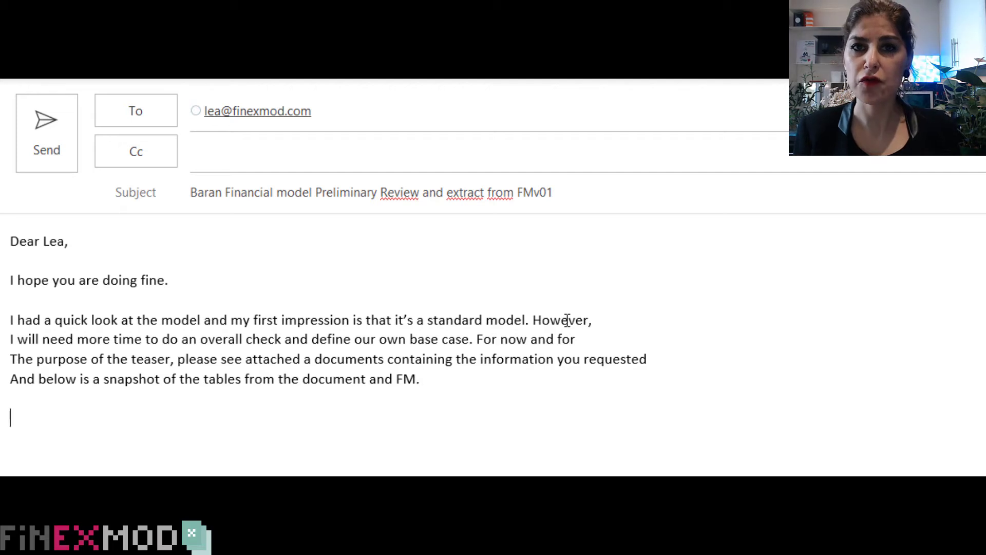
Close the e-mail with "Please call me if you need anything else." and a thank-you and regards line
{"action": "type", "text": "Please call me if you need anythi"}
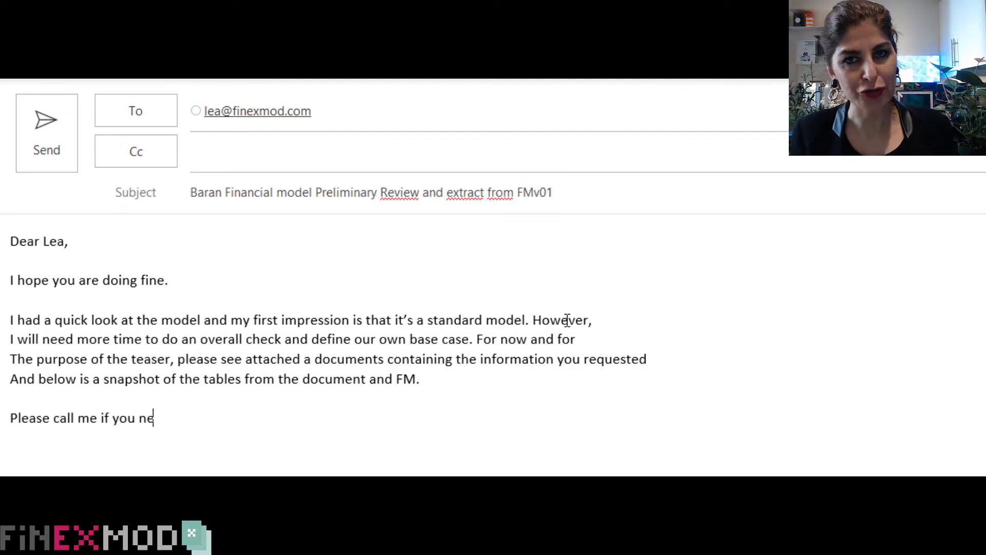
{"action": "type", "text": "ng else."}
{"action": "key", "text": "Return"}
{"action": "key", "text": "Return"}
{"action": "type", "text": "Thank you and regar"}
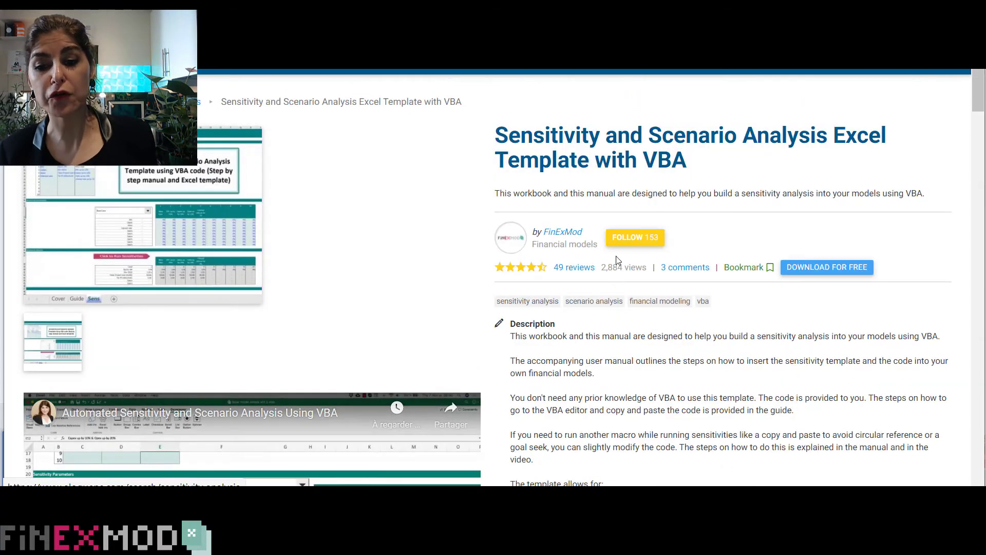
Read the web page description of the Sensitivity and Scenario Analysis Excel Template with VBA
{"action": "scroll", "coordinate": [615, 256], "scroll_direction": "down", "scroll_amount": 10}
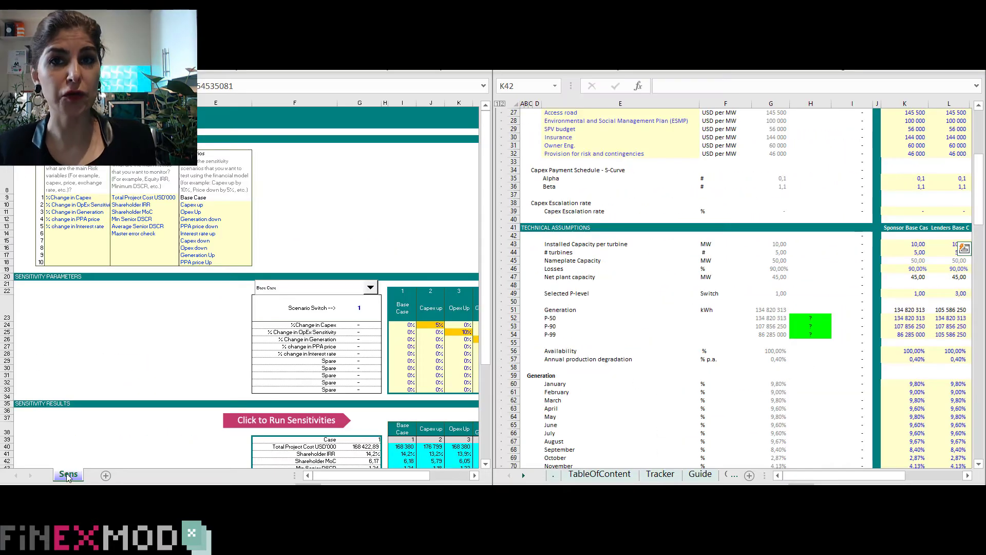
Copy the Sens sheet into the workbook Hydro_FinExMod_v02a.xlsb, keeping the original in the template
{"action": "right_click", "coordinate": [69, 475]}
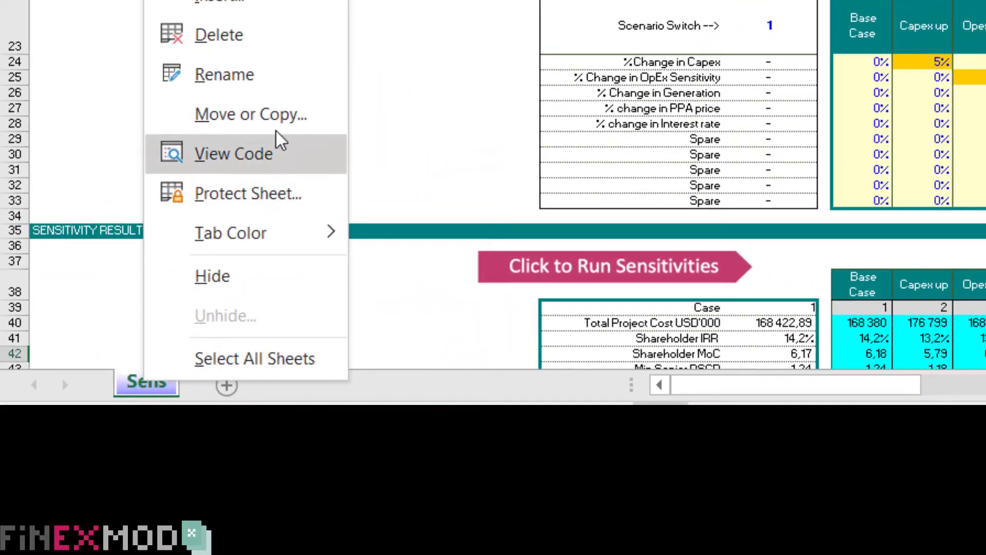
{"action": "left_click", "coordinate": [273, 114]}
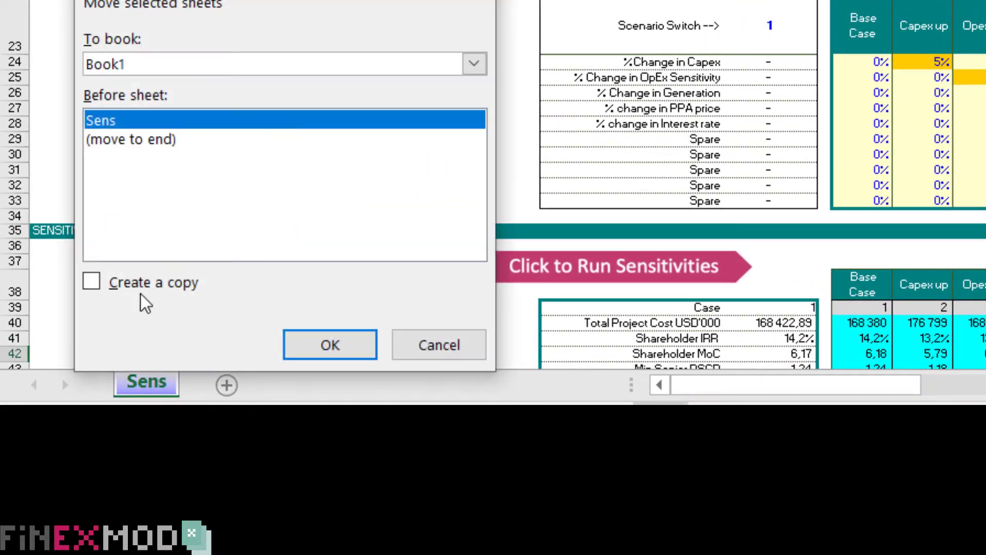
{"action": "left_click", "coordinate": [138, 282]}
{"action": "left_click", "coordinate": [242, 77]}
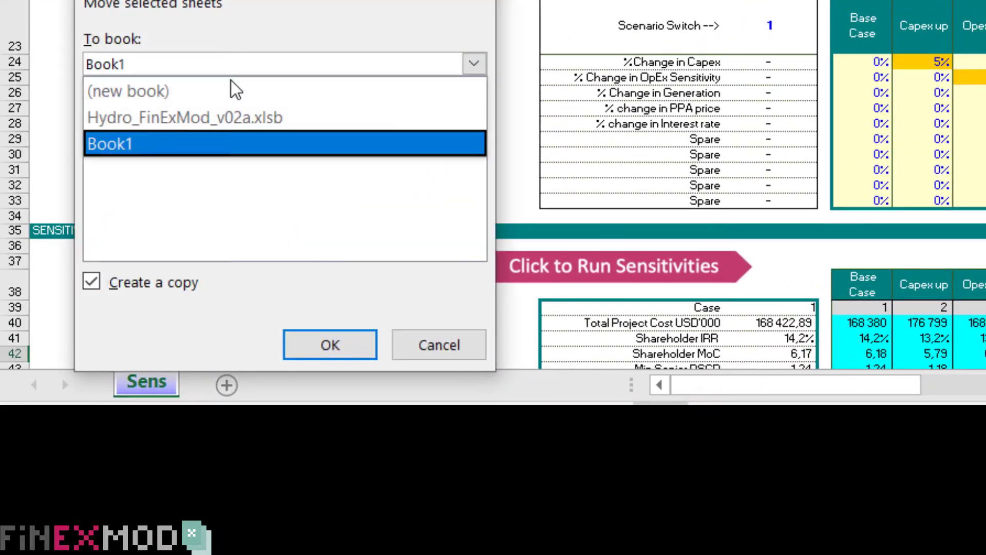
{"action": "left_click", "coordinate": [217, 114]}
{"action": "left_click", "coordinate": [330, 349]}
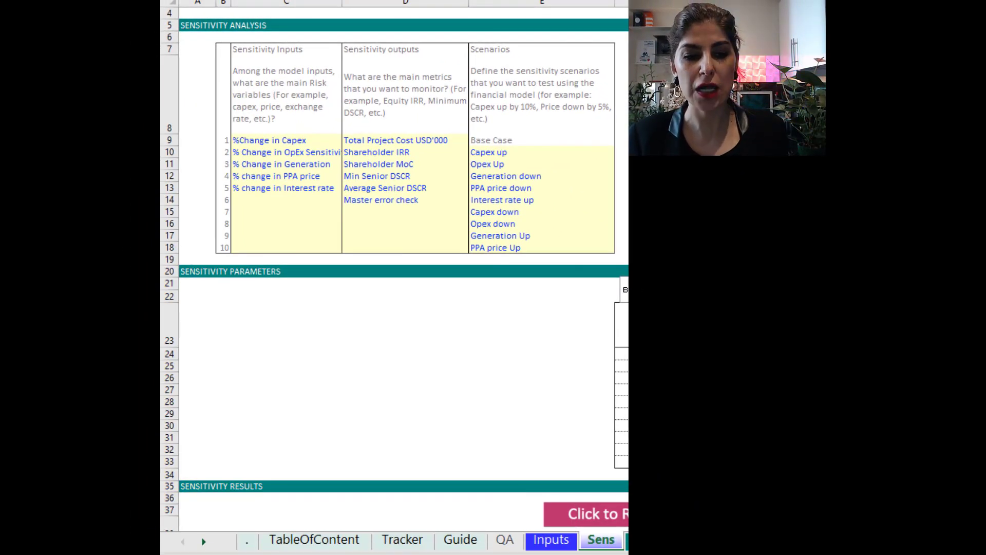
Examine the scenario parameters on the copied Sens sheet, including the active value for % Change in Capex
{"action": "scroll", "coordinate": [734, 223], "scroll_direction": "right", "scroll_amount": 4}
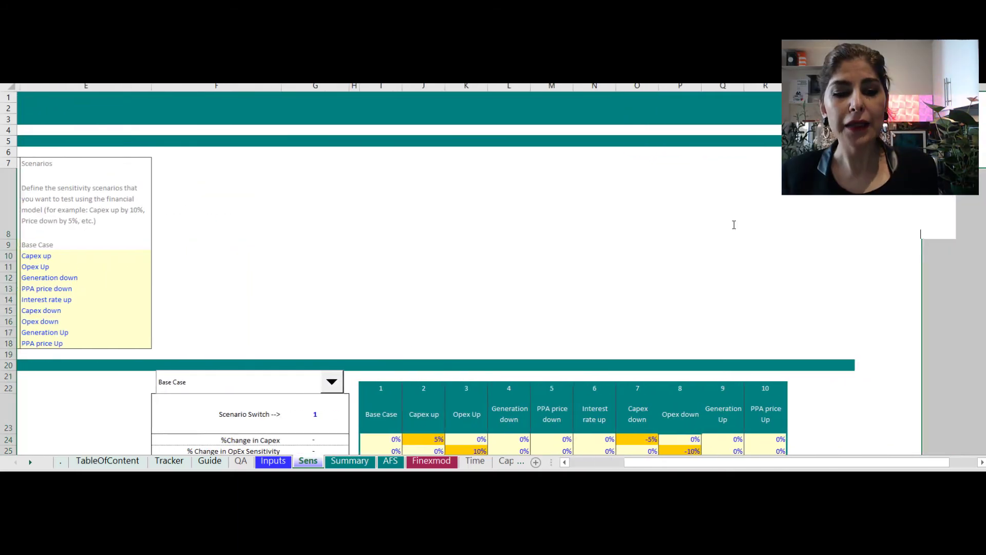
{"action": "scroll", "coordinate": [741, 229], "scroll_direction": "down", "scroll_amount": 4}
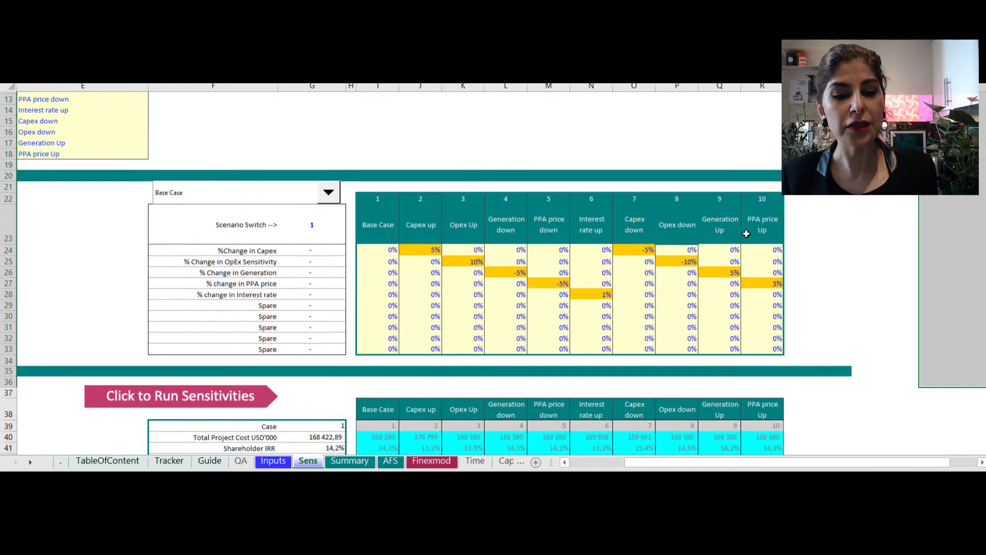
{"action": "left_click", "coordinate": [300, 251]}
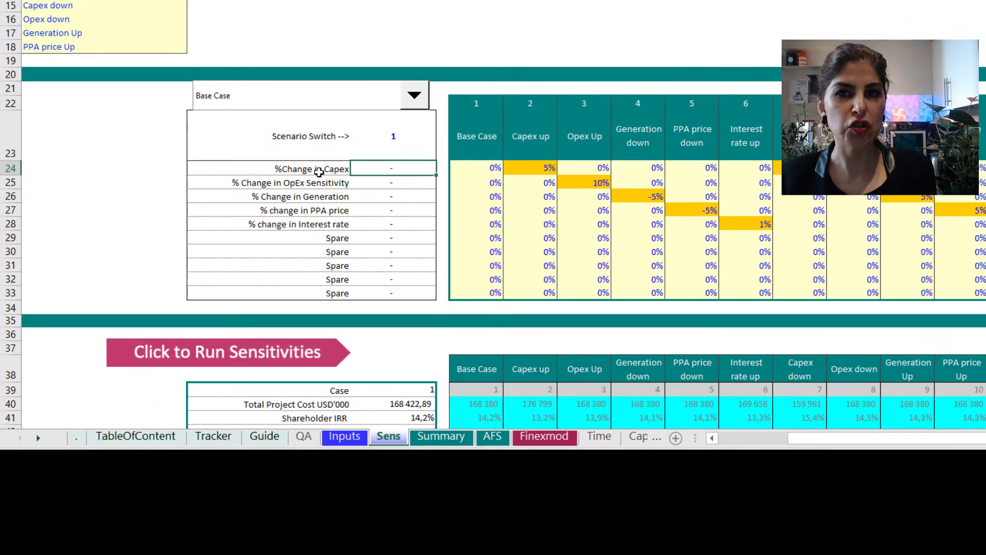
Inspect the first-period formulas for Total General and Transmission Line & substation under Capex After Sensitivity on the CapEx sheet
{"action": "left_click", "coordinate": [38, 437]}
{"action": "left_click", "coordinate": [38, 437]}
{"action": "left_click", "coordinate": [39, 437]}
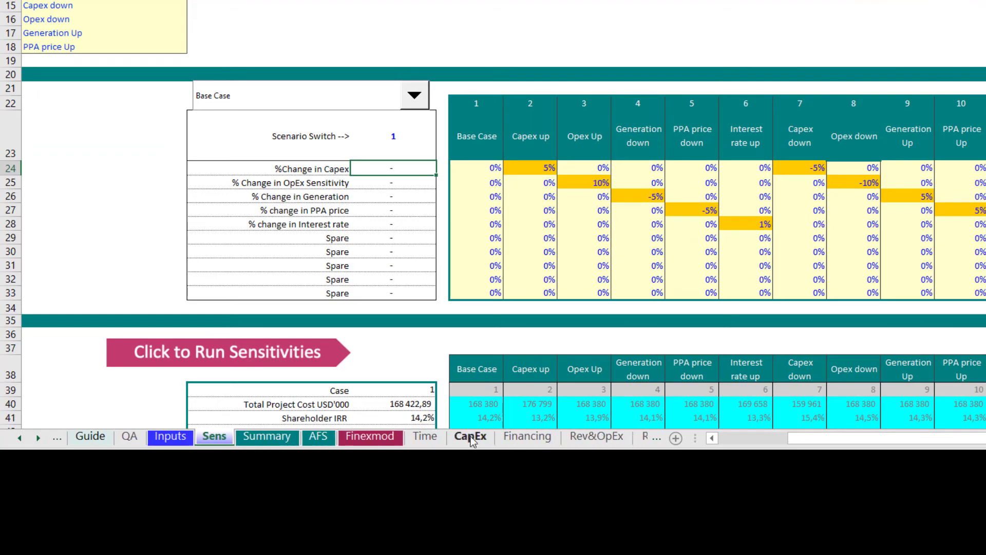
{"action": "left_click", "coordinate": [470, 437]}
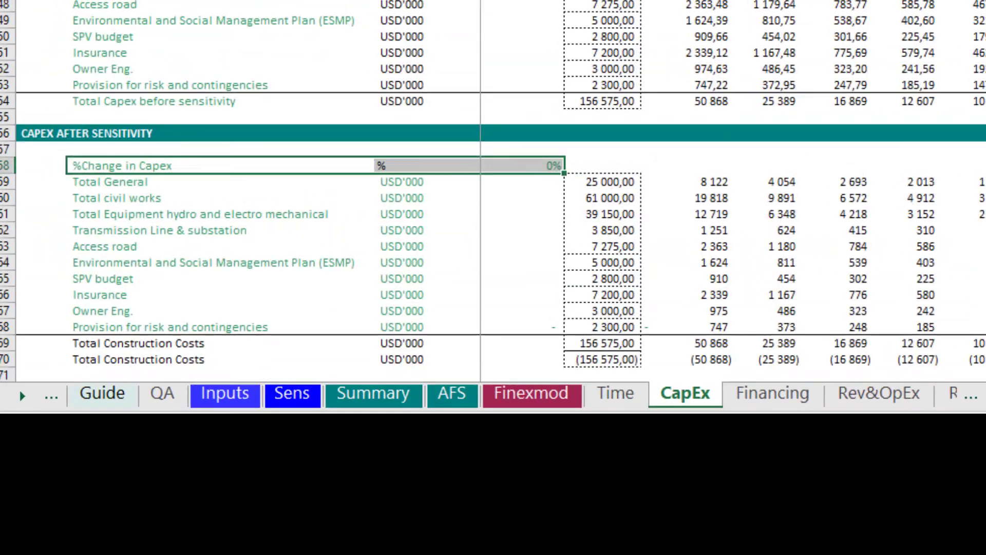
{"action": "left_click", "coordinate": [698, 185]}
{"action": "key", "text": "F2"}
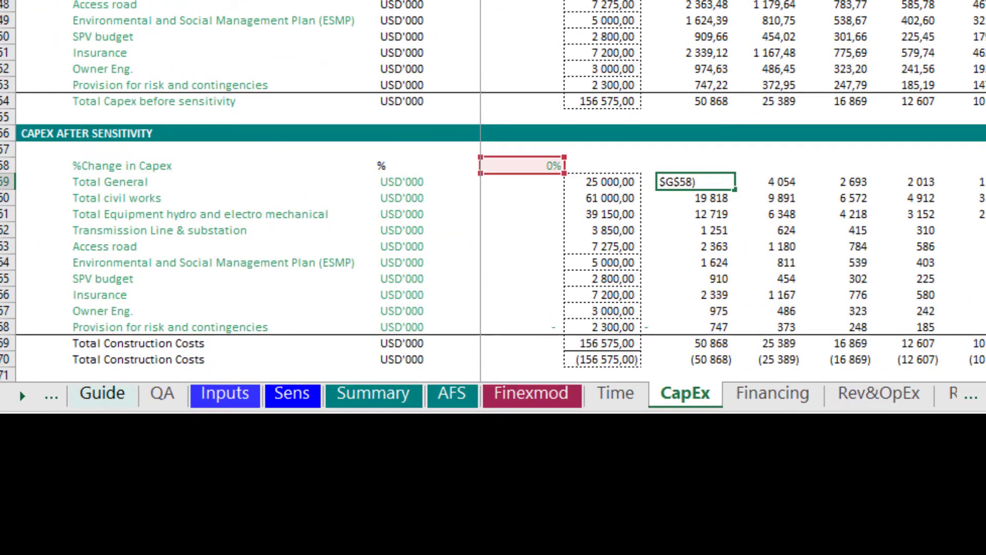
{"action": "key", "text": "Escape"}
{"action": "key", "text": "Down"}
{"action": "key", "text": "Down"}
{"action": "key", "text": "Down"}
{"action": "key", "text": "F2"}
{"action": "key", "text": "Escape"}
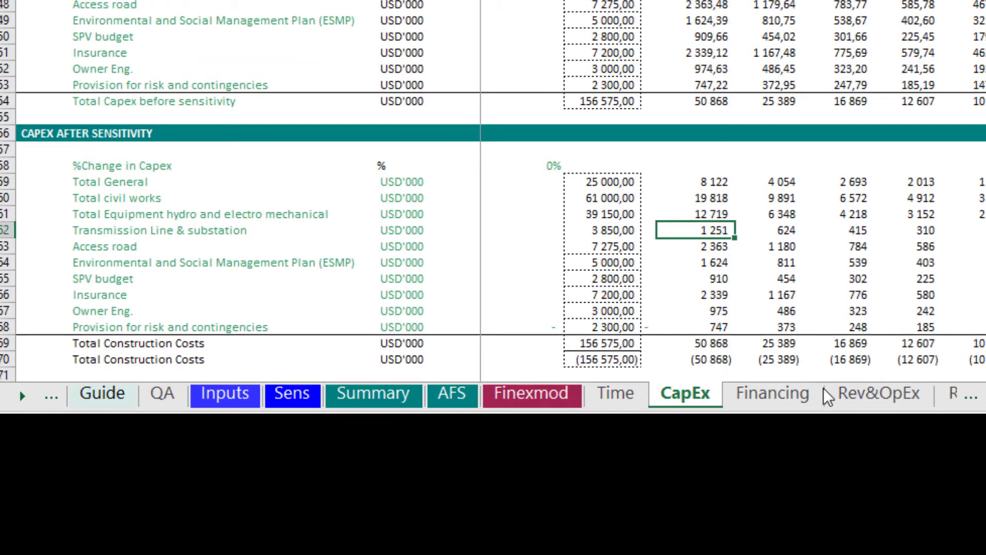
Return to the Sens sheet and run the sensitivities macro to fill the results table for all scenarios
{"action": "left_click", "coordinate": [291, 393]}
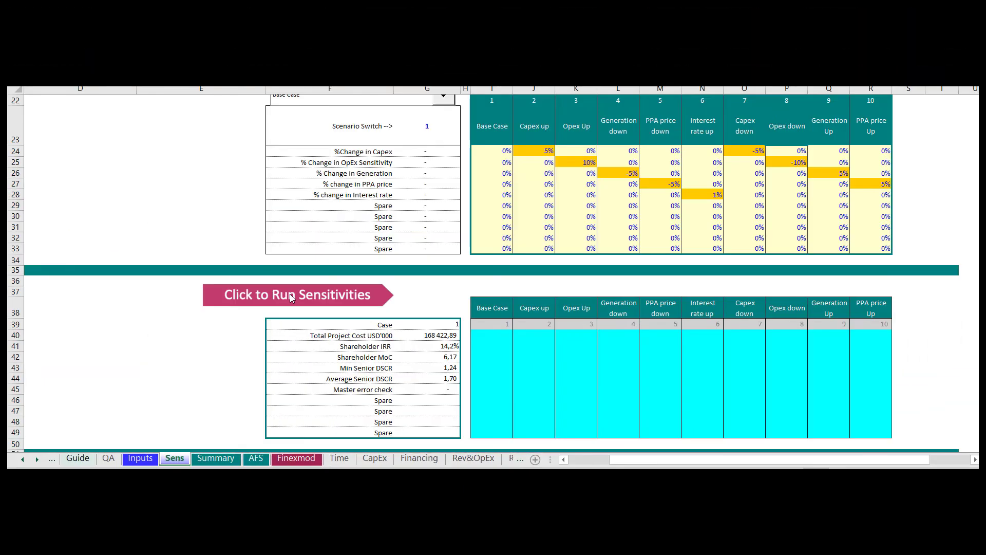
{"action": "left_click", "coordinate": [293, 295]}
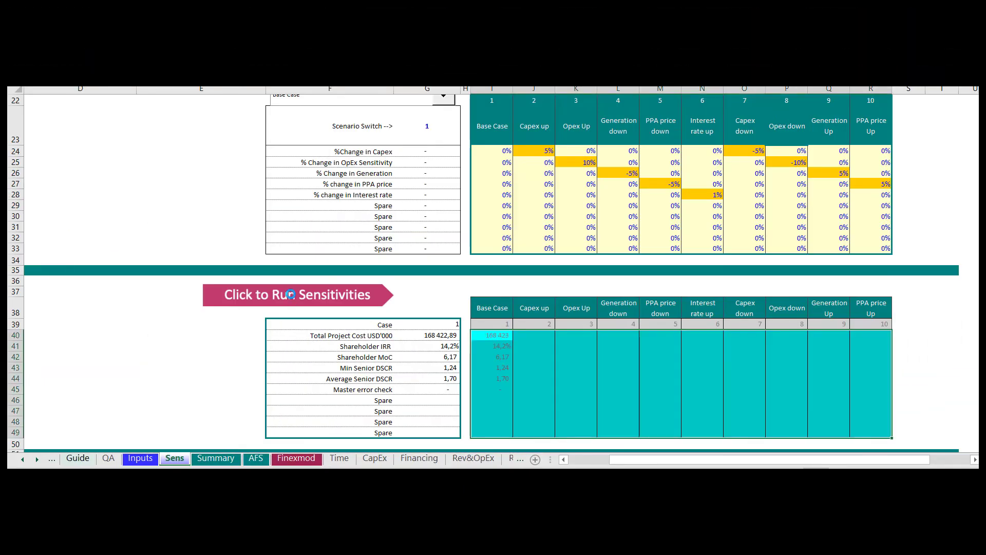